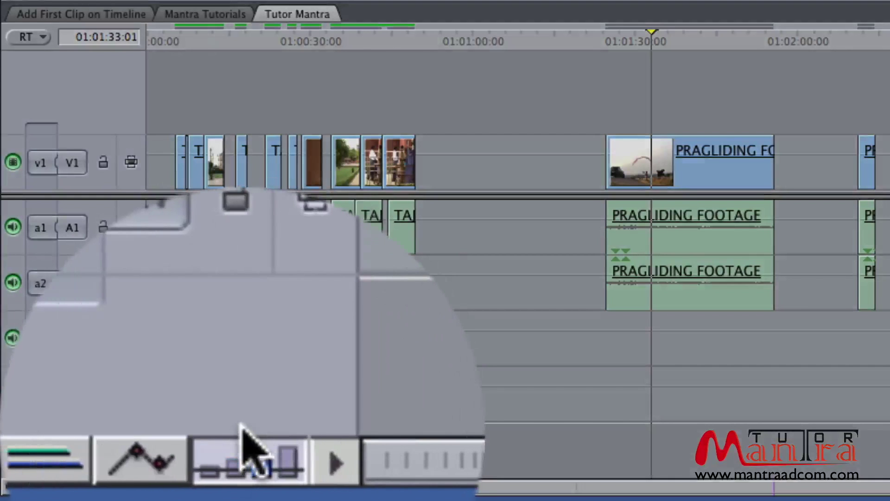
# - Cycle the timeline track height through the reduced, small, medium and large presets
pyautogui.click(243, 471)
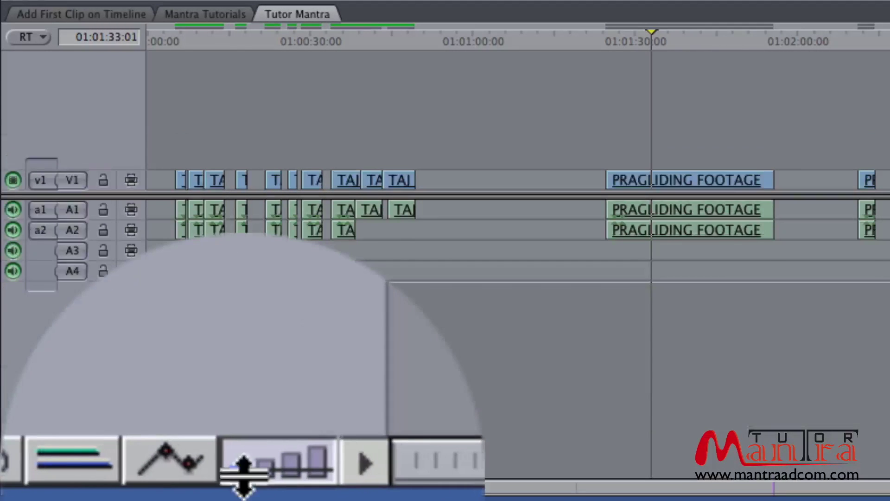
pyautogui.click(243, 469)
pyautogui.click(244, 464)
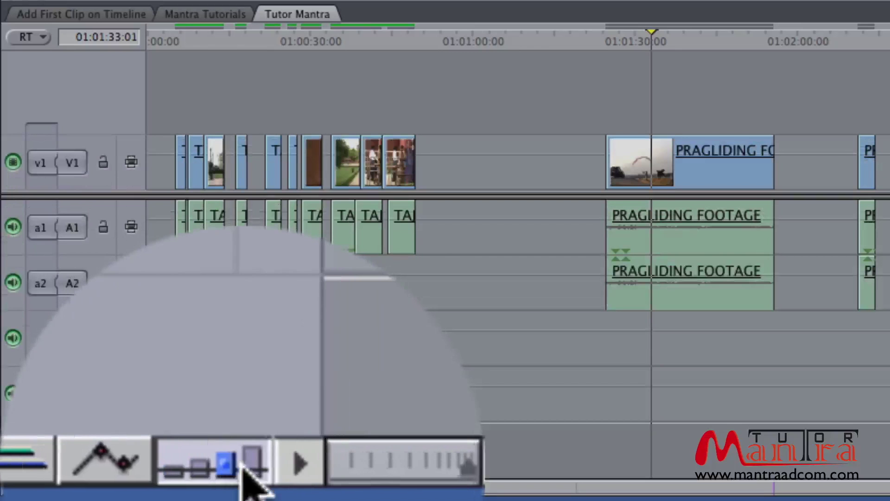
pyautogui.click(242, 467)
pyautogui.click(243, 468)
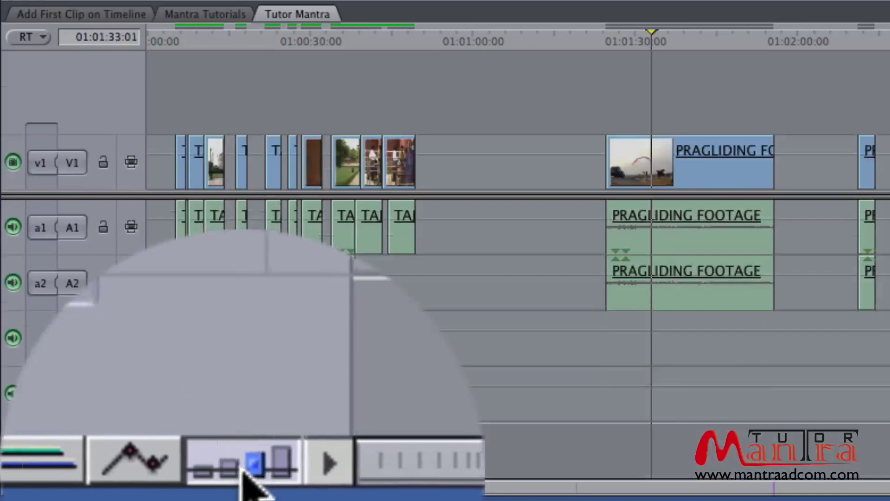
pyautogui.click(242, 468)
pyautogui.click(242, 465)
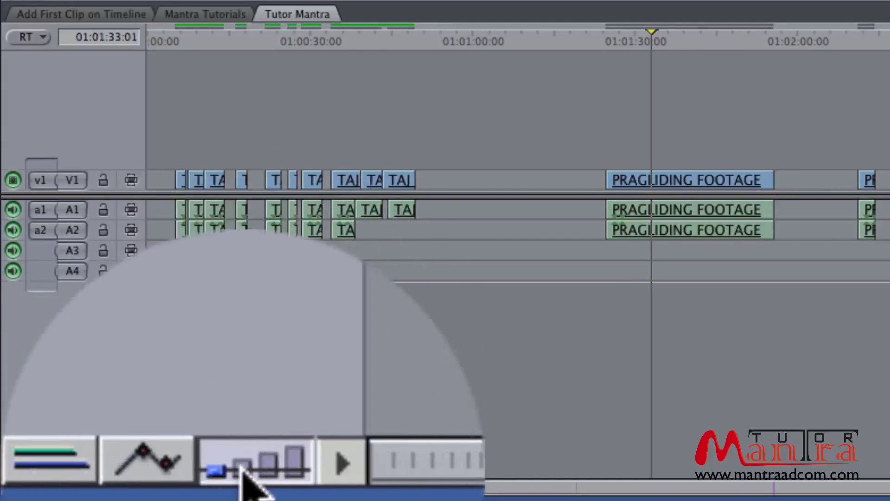
pyautogui.click(242, 466)
pyautogui.click(242, 467)
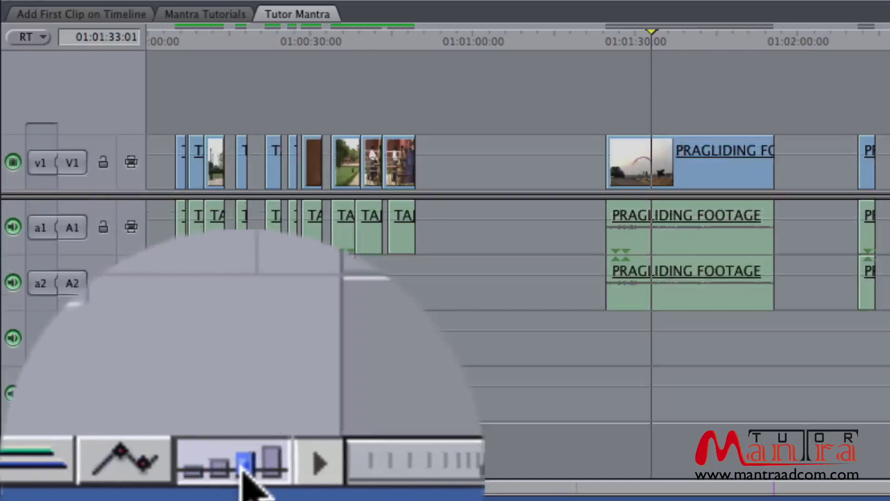
pyautogui.click(244, 466)
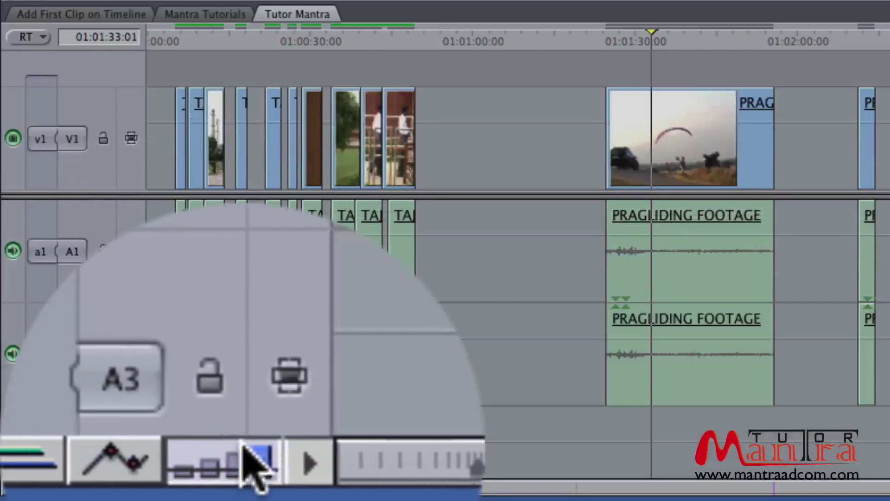
pyautogui.click(242, 466)
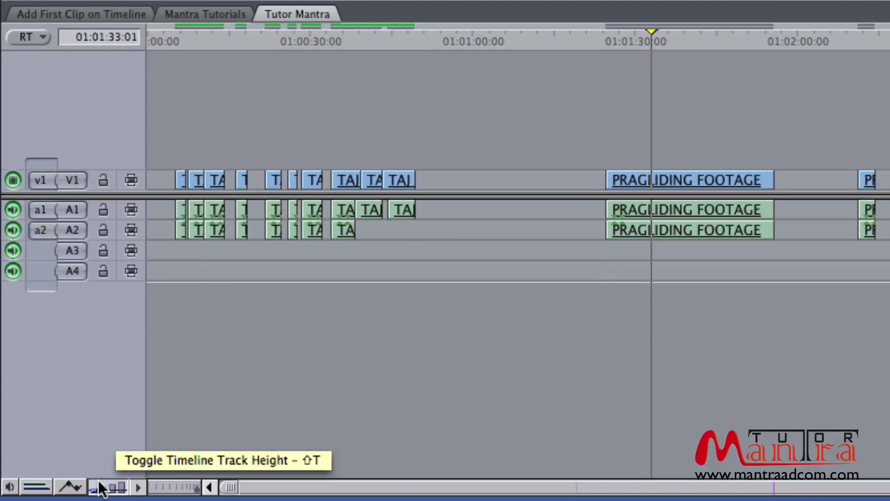
# - Switch the timeline tracks between the medium, reduced and large heights, and advance once more to the following preset
pyautogui.click(101, 487)
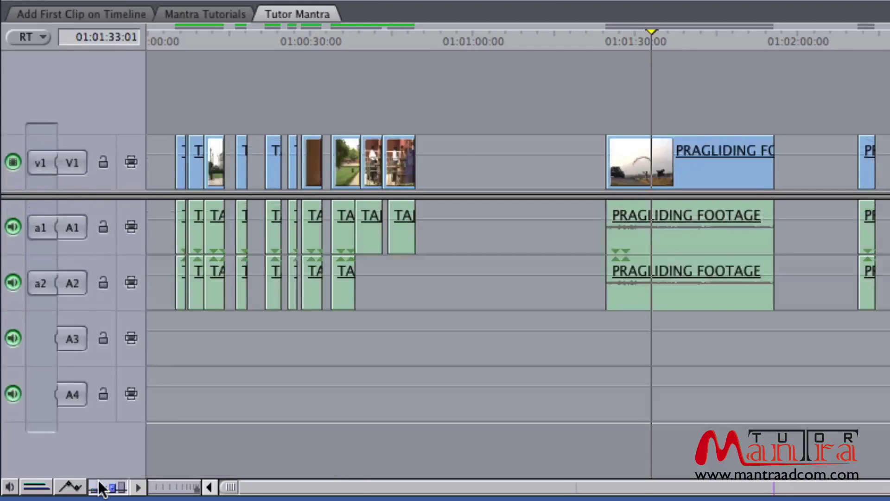
pyautogui.click(94, 488)
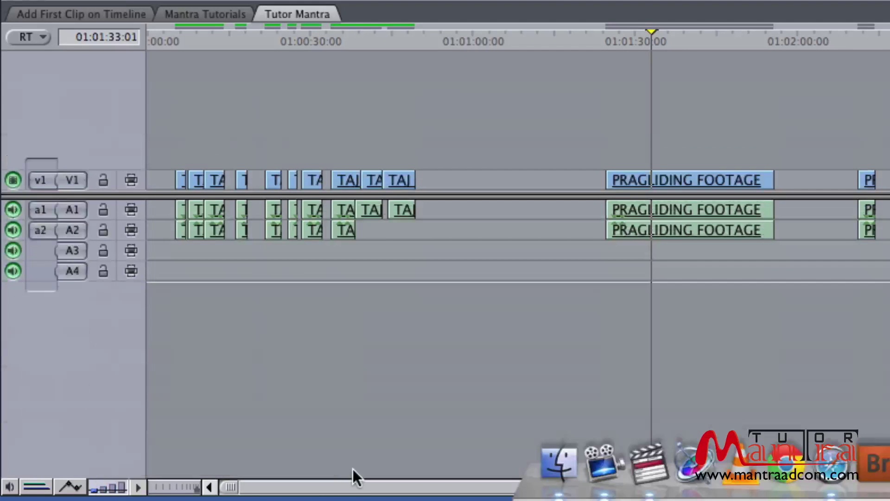
pyautogui.click(121, 487)
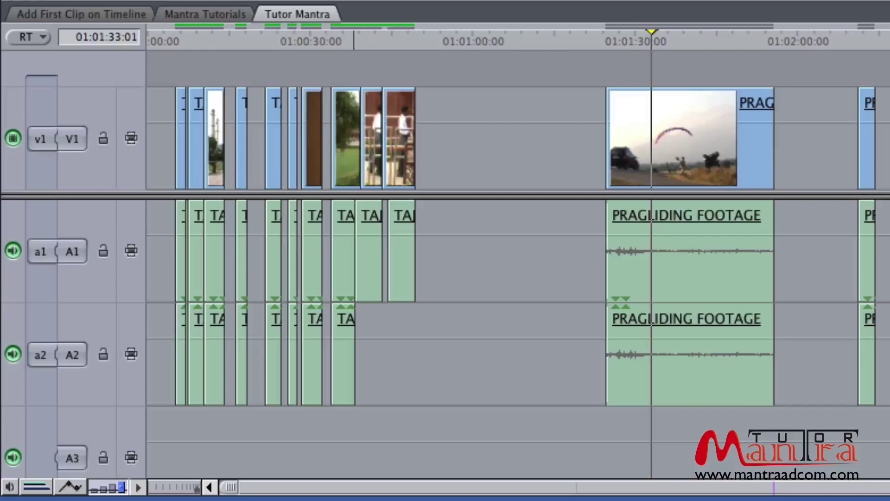
pyautogui.hotkey('shift', 't')
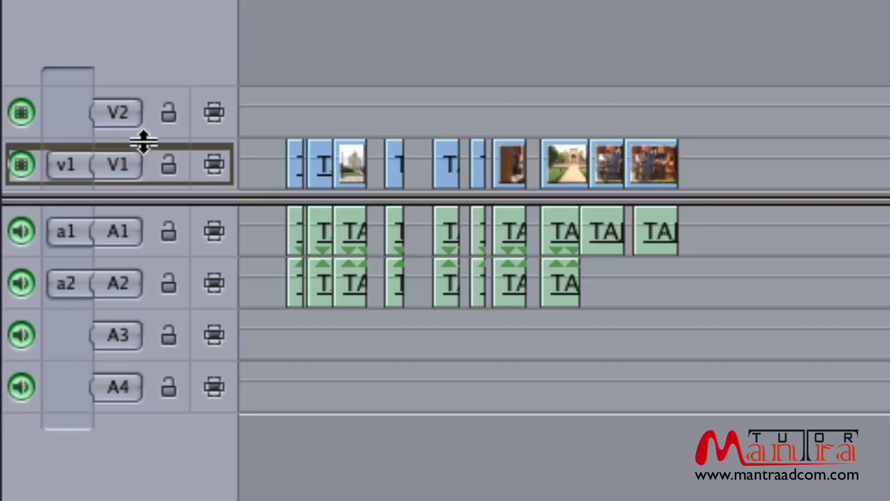
# - Resize tracks individually: make video track V1 taller and adjust the height of audio track A1
pyautogui.moveTo(143, 142); pyautogui.dragTo(159, 59)
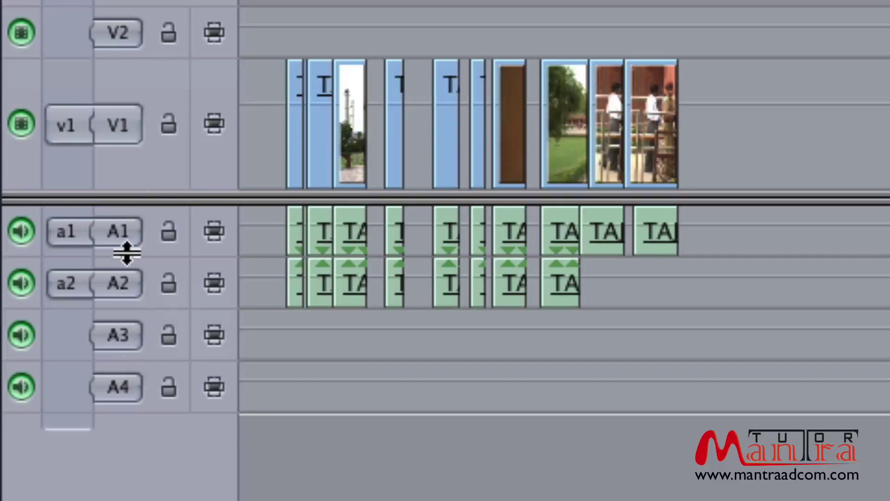
pyautogui.moveTo(126, 252); pyautogui.dragTo(128, 316)
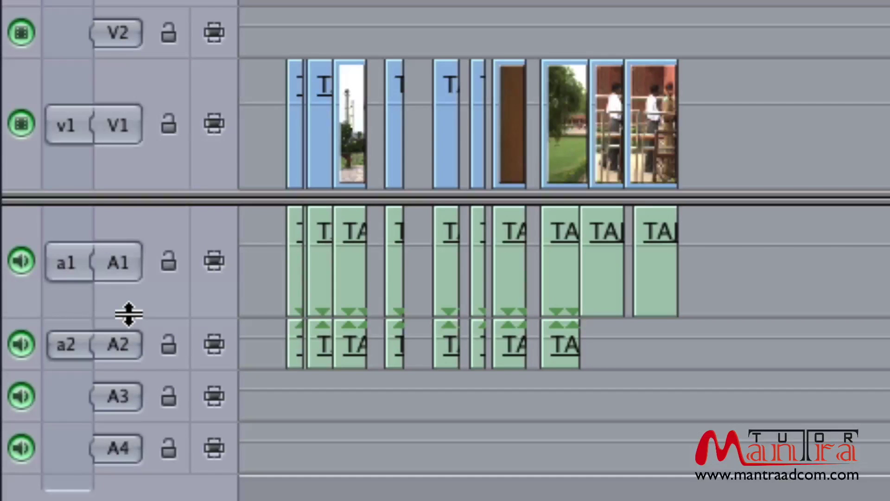
pyautogui.moveTo(129, 314); pyautogui.dragTo(139, 225)
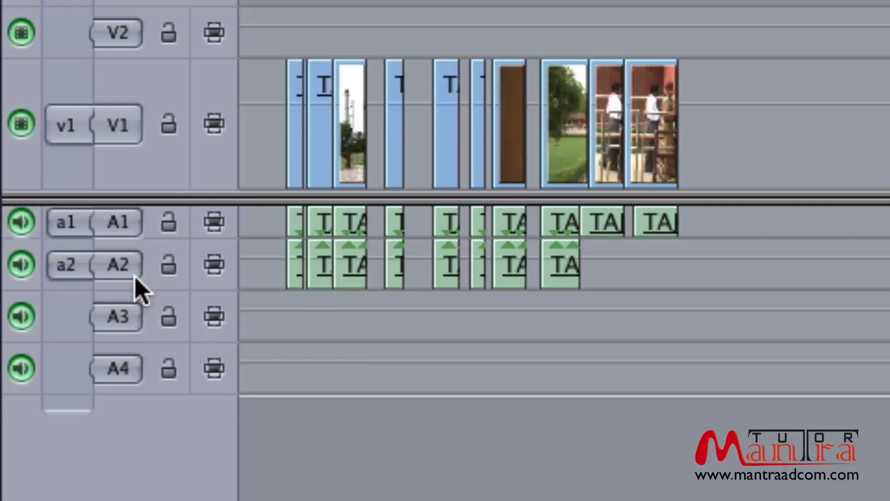
pyautogui.moveTo(171, 239); pyautogui.dragTo(171, 251)
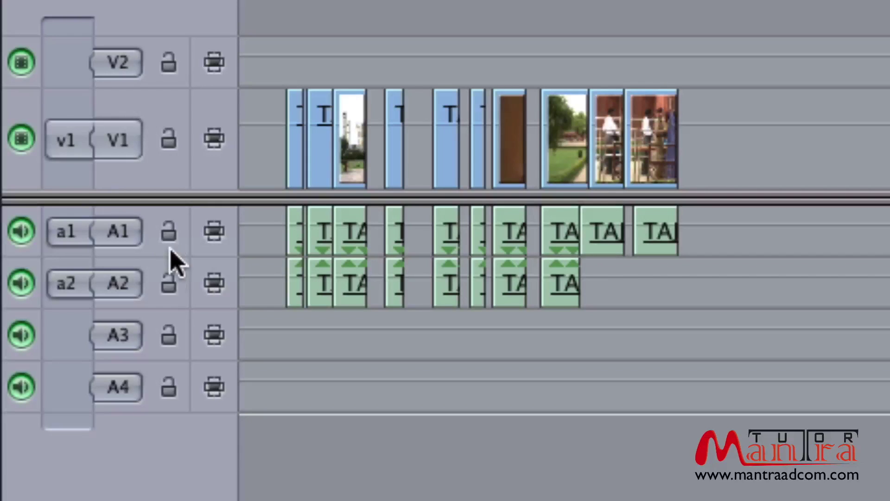
# - Resize all audio tracks together, enlarging A1 to A4 and shrinking them back to a low height
pyautogui.moveTo(171, 252); pyautogui.dragTo(165, 325)
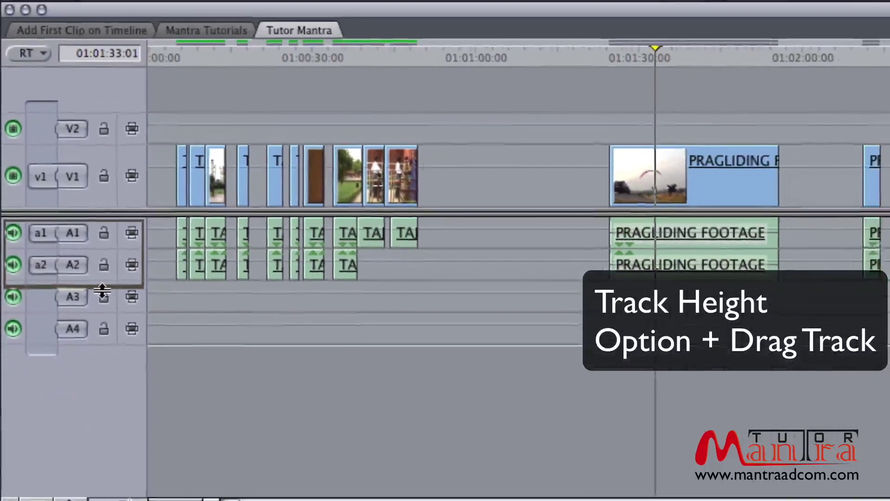
pyautogui.moveTo(102, 290); pyautogui.dragTo(101, 291)
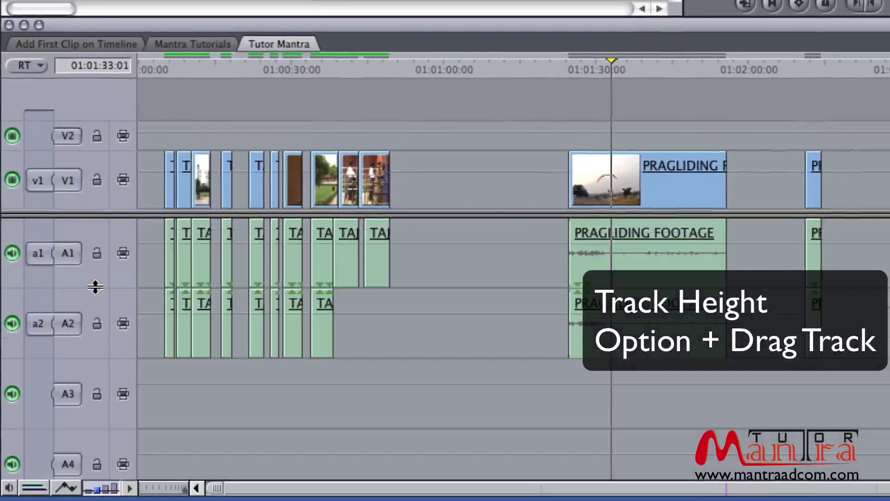
pyautogui.scroll(-2, 138, 360)
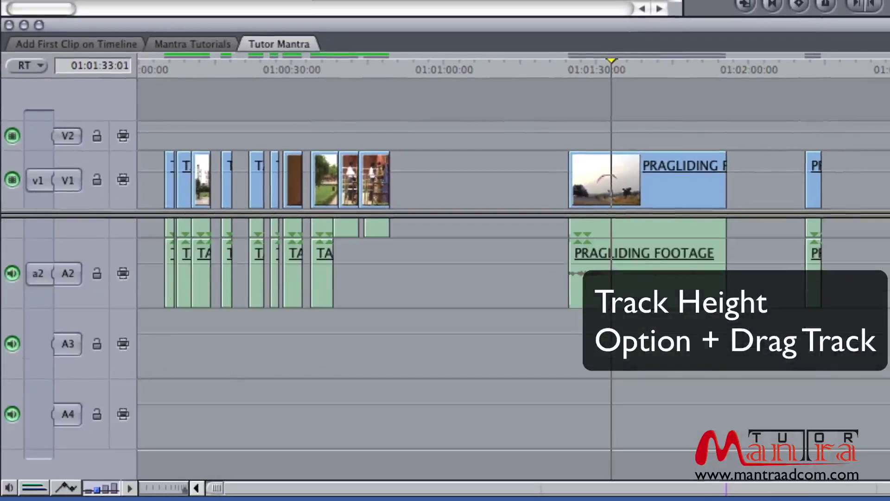
pyautogui.scroll(2, 624, 235)
pyautogui.scroll(-2, 623, 236)
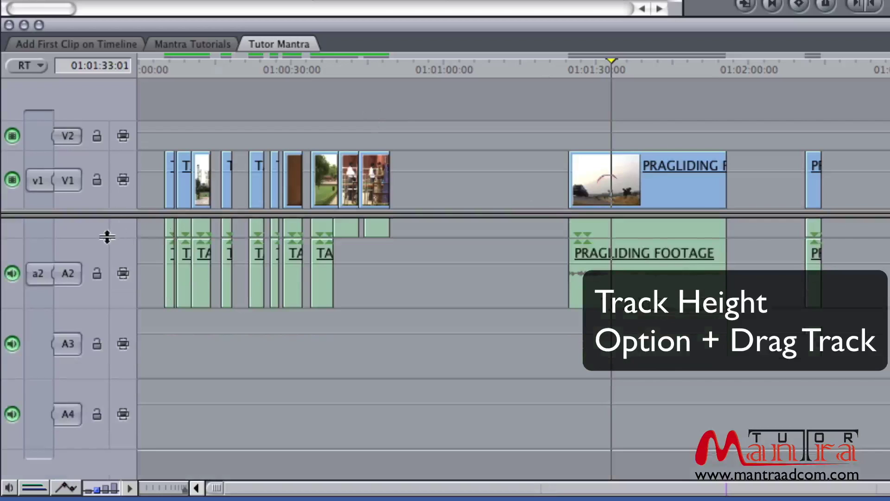
pyautogui.moveTo(90, 238); pyautogui.dragTo(87, 244)
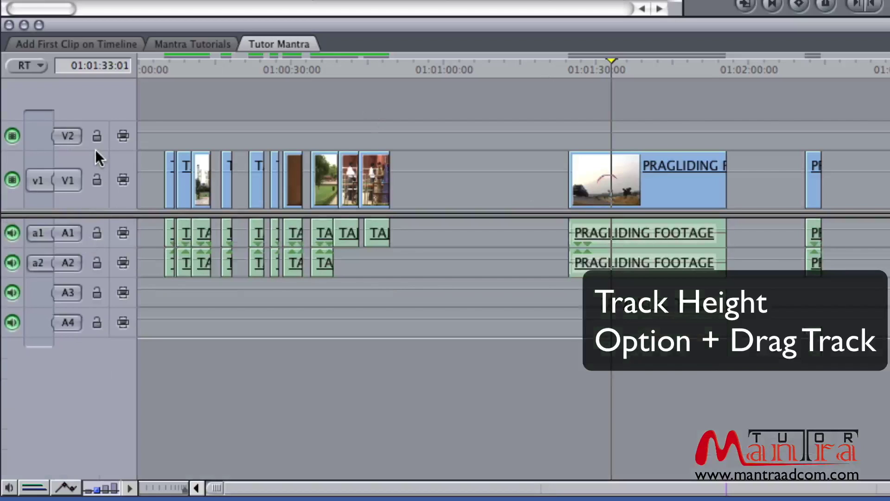
# - Enlarge all video tracks together from the boundary between V1 and V2, and review the taller tracks
pyautogui.moveTo(90, 150); pyautogui.dragTo(87, 120)
pyautogui.scroll(5, 217, 161)
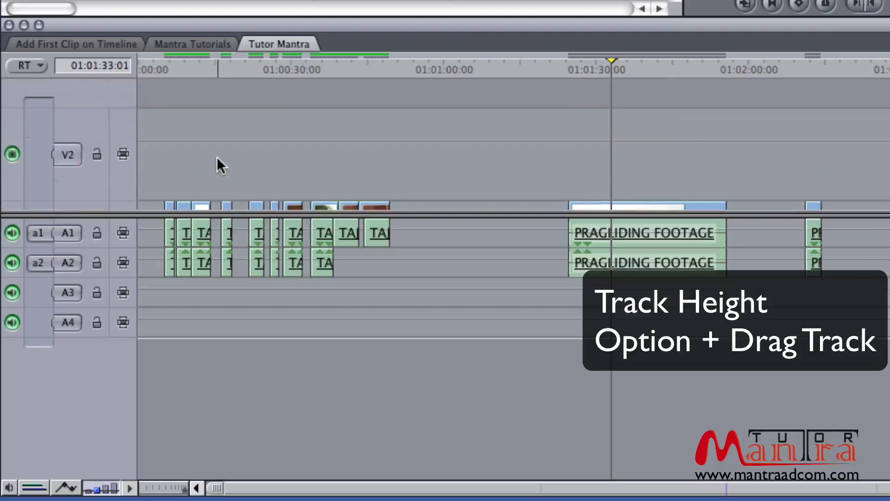
pyautogui.scroll(-4, 217, 160)
pyautogui.scroll(-1, 217, 160)
pyautogui.scroll(4, 216, 162)
pyautogui.hotkey('shift', 't')
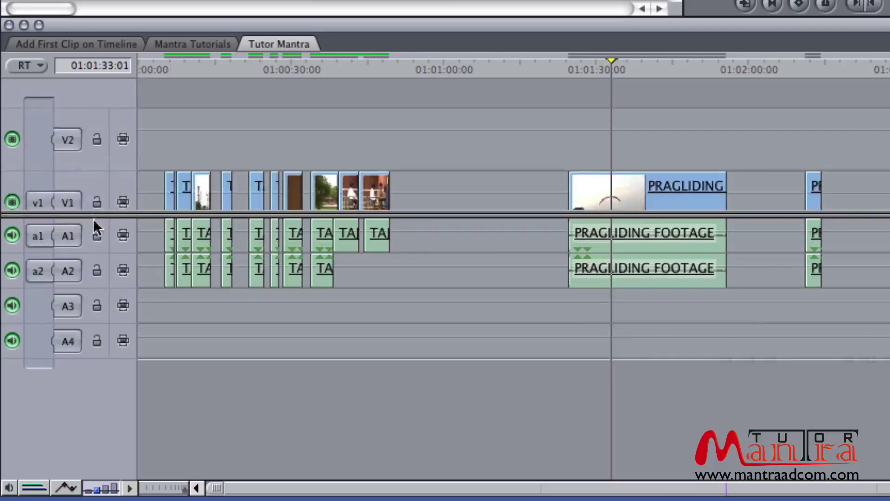
# - Lower the divider between the video and audio tracks, and give all tracks one equal, smaller height
pyautogui.moveTo(93, 216); pyautogui.dragTo(90, 241)
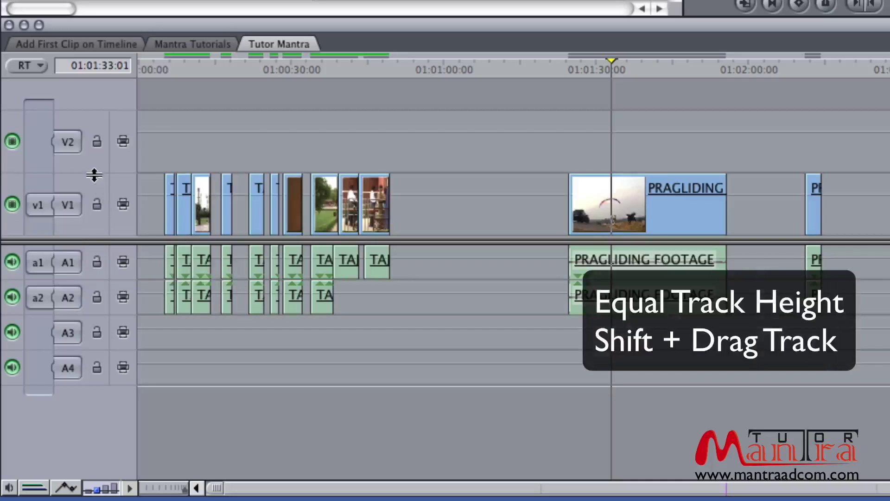
pyautogui.moveTo(94, 175); pyautogui.dragTo(94, 175)
pyautogui.moveTo(94, 181); pyautogui.dragTo(93, 200)
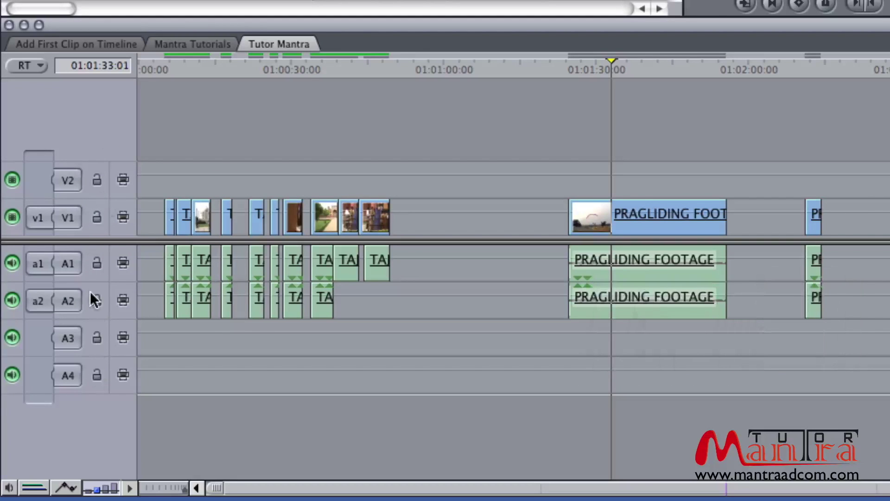
# - Enlarge all video and audio tracks equally from V2's upper edge, and review the audio tracks down to A4
pyautogui.moveTo(93, 162); pyautogui.dragTo(97, 121)
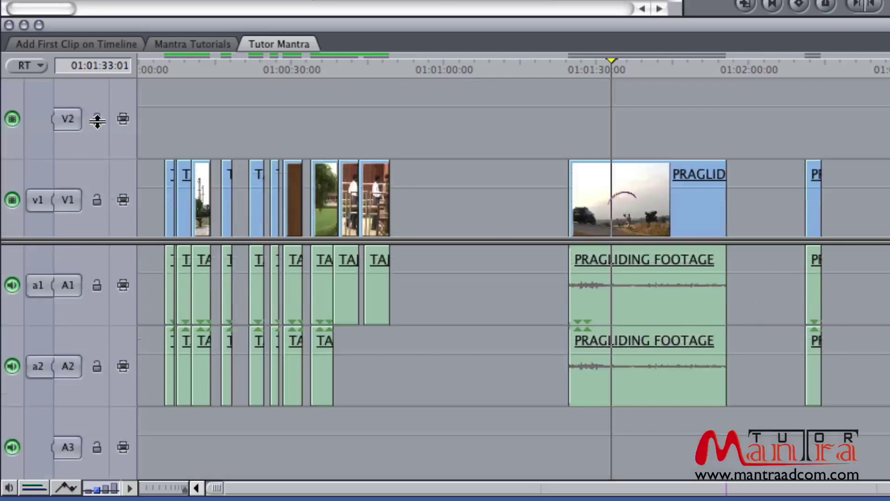
pyautogui.scroll(-4, 80, 343)
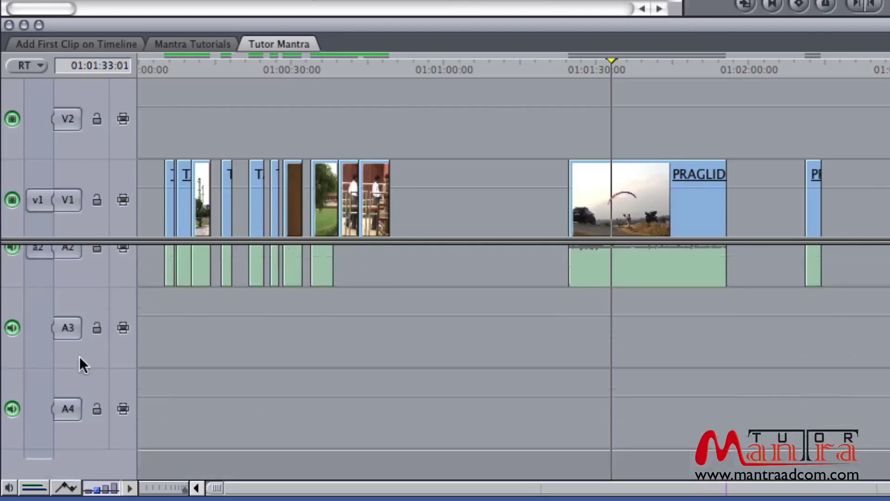
pyautogui.scroll(4, 79, 356)
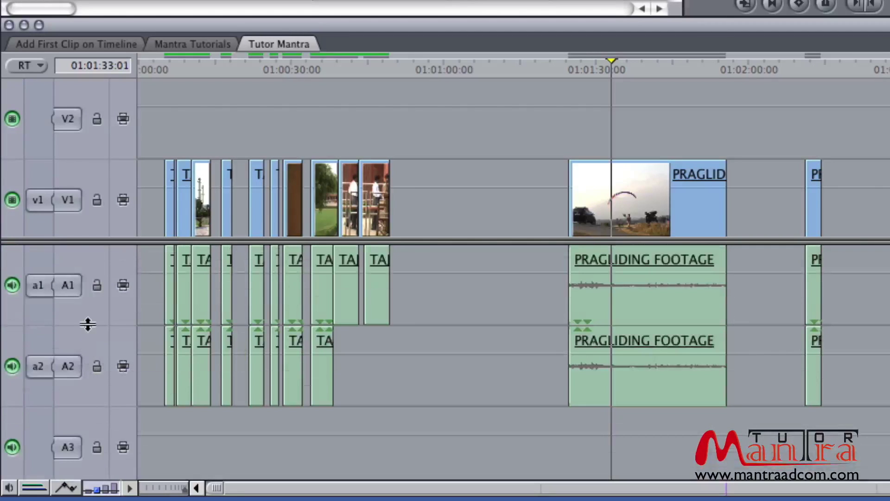
# - Shrink all tracks equally to a low height, and make only audio track A1 taller
pyautogui.moveTo(86, 323); pyautogui.dragTo(96, 280)
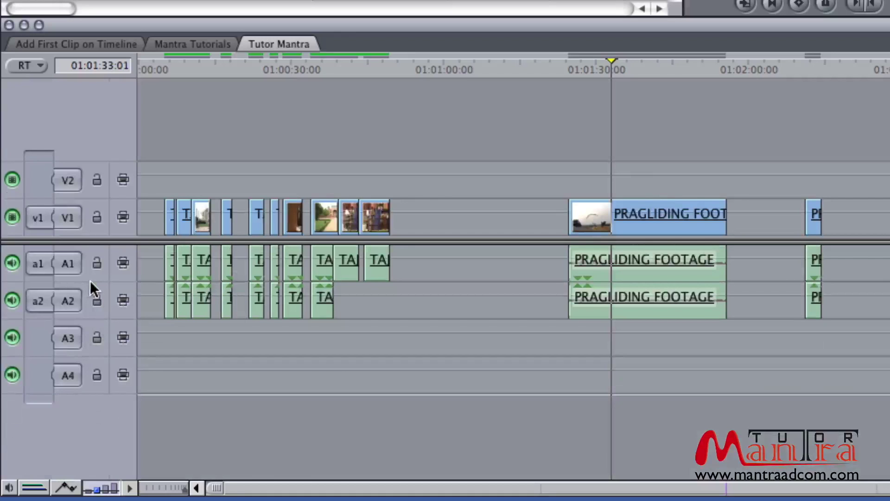
pyautogui.moveTo(90, 280); pyautogui.dragTo(73, 304)
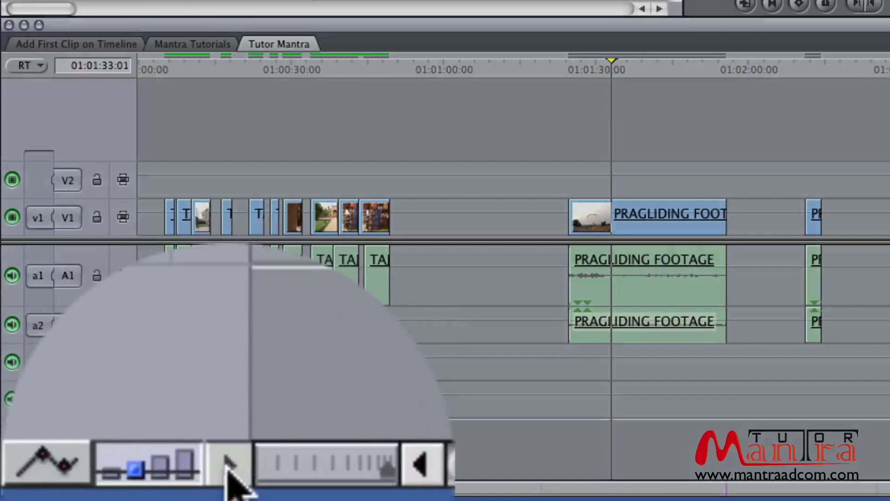
# - Turn on Show Video Filmstrips in the timeline, and zoom in around the playhead on the PRAGLIDING FOOTAGE clip
pyautogui.click(134, 486)
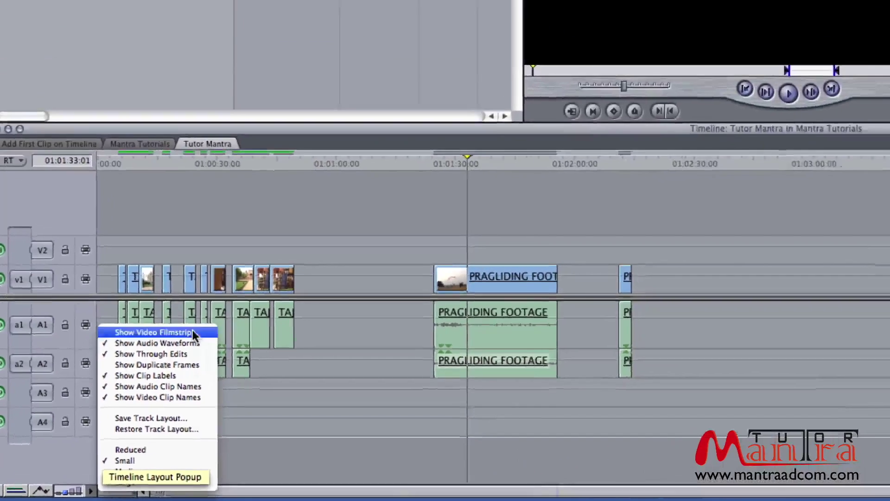
pyautogui.click(391, 178)
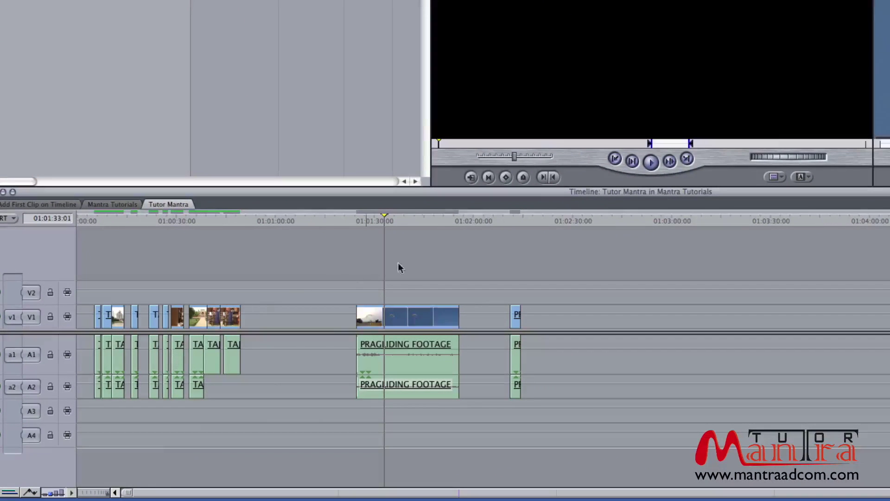
pyautogui.press('super+equal')
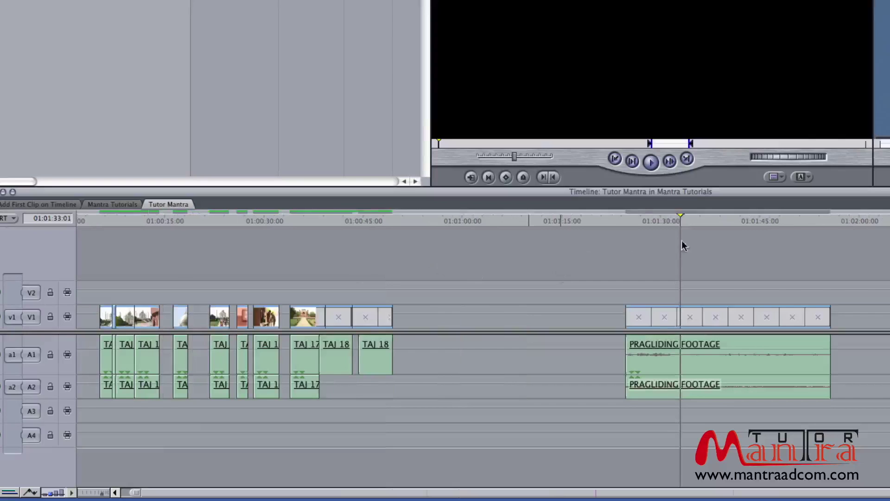
pyautogui.moveTo(649, 218); pyautogui.dragTo(650, 242)
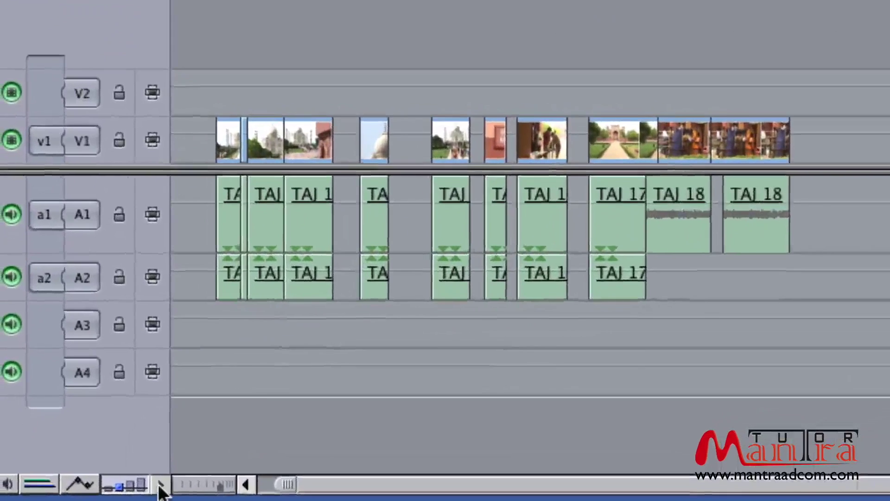
# - Turn off Show Video Filmstrips for the timeline clips
pyautogui.click(71, 492)
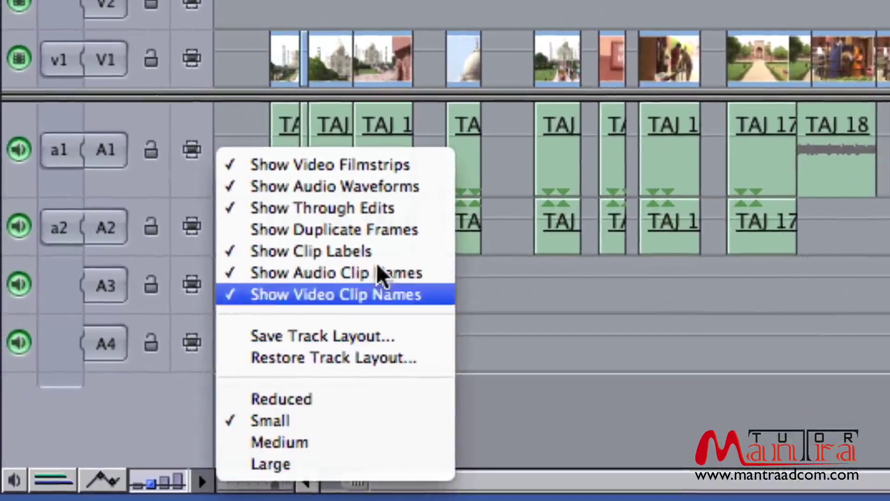
pyautogui.click(403, 178)
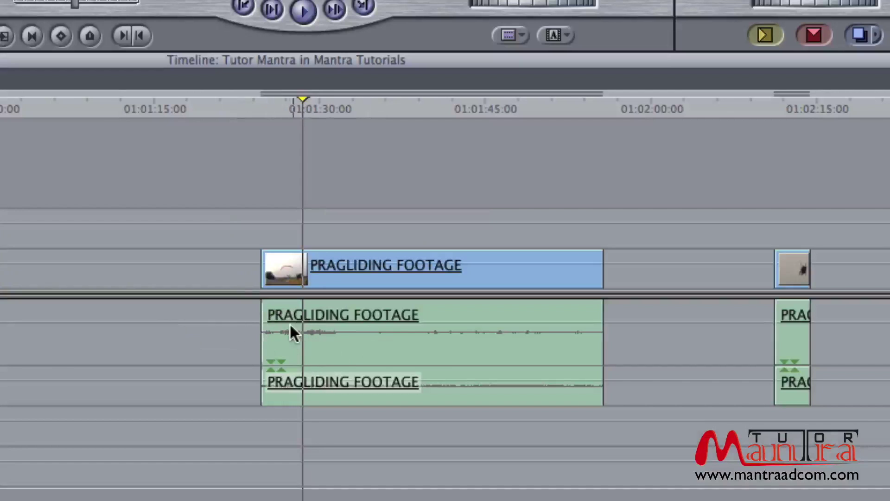
# - Hide the audio waveforms on the timeline clips, and turn Show Audio Waveforms back on
pyautogui.press('super+alt+w')
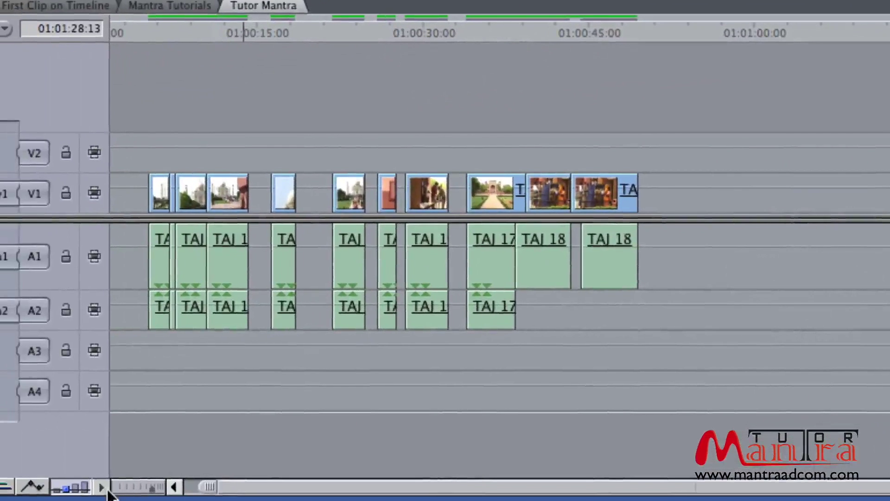
pyautogui.click(100, 487)
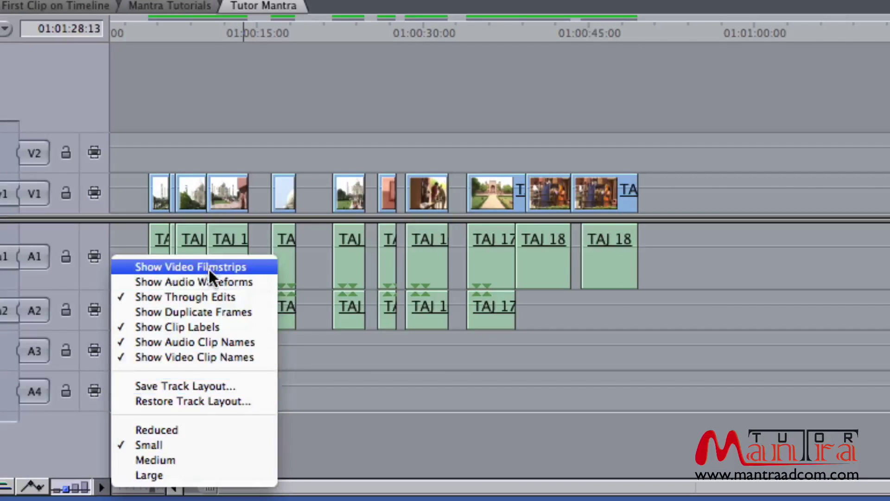
pyautogui.click(212, 281)
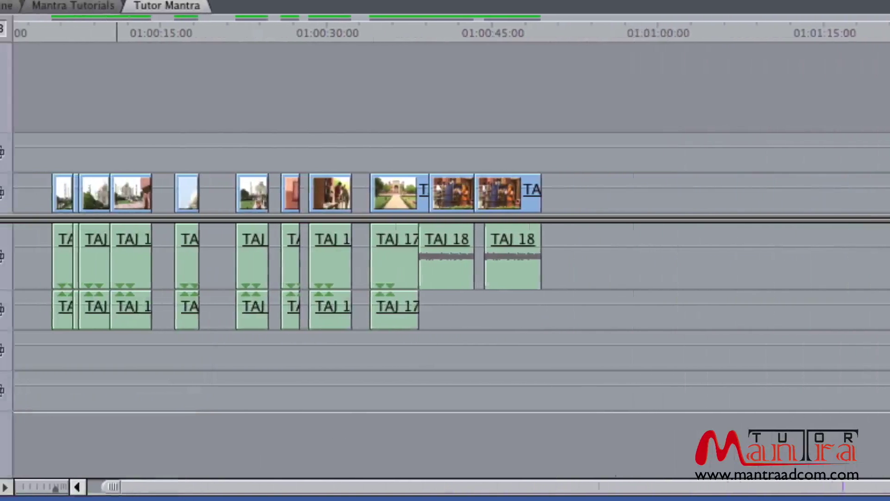
# - Review the Show Through Edits option, and split the PRAGLIDING FOOTAGE clip at the playhead on all its tracks
pyautogui.click(5, 485)
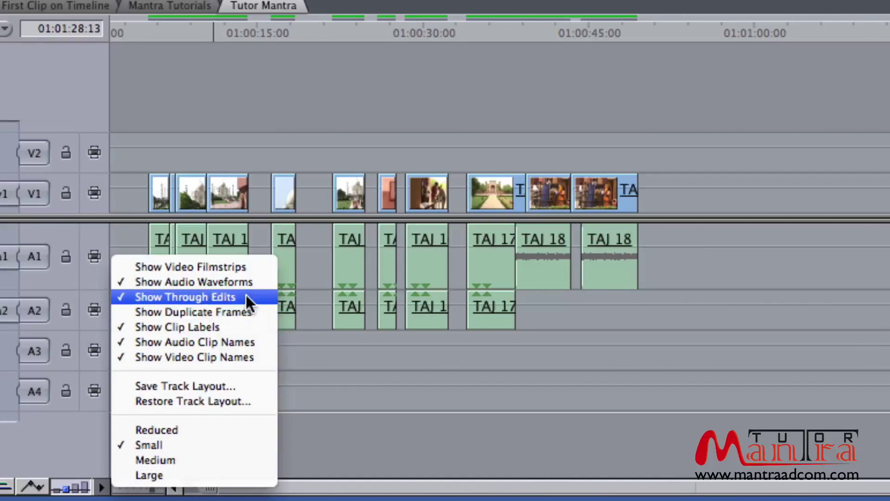
pyautogui.click(523, 324)
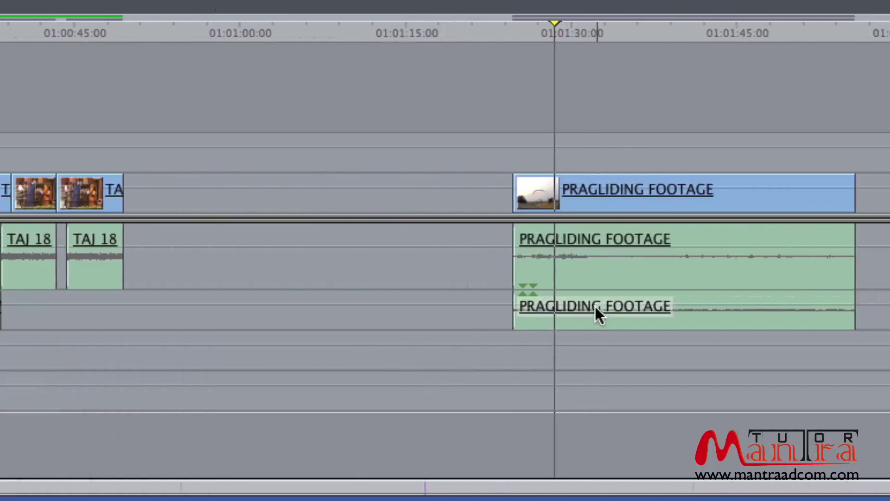
pyautogui.hotkey('ctrl', 'v')
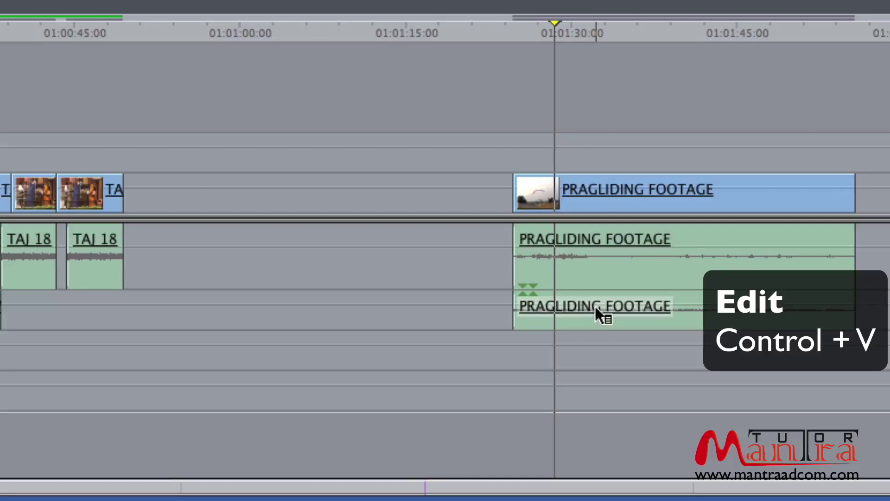
pyautogui.hotkey('ctrl', 'v')
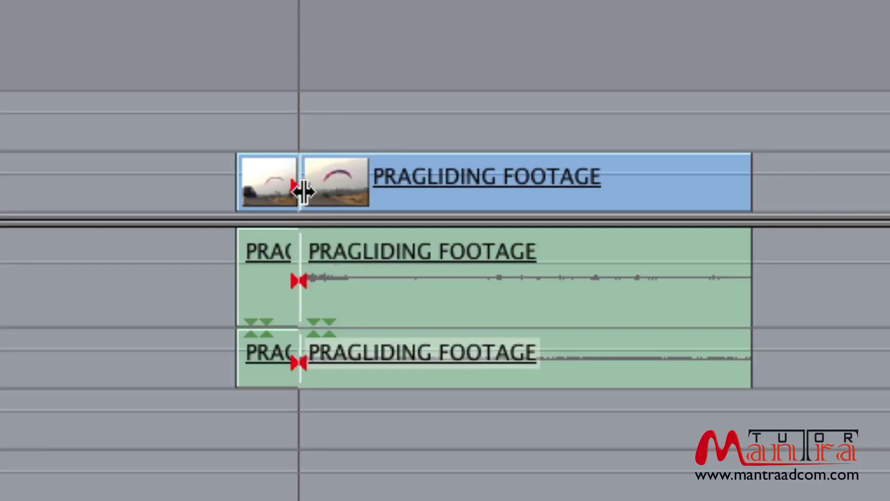
# - Rejoin the two PRAGLIDING FOOTAGE pieces at the cut with Join Through Edit
pyautogui.click(302, 194)
pyautogui.rightClick(301, 182)
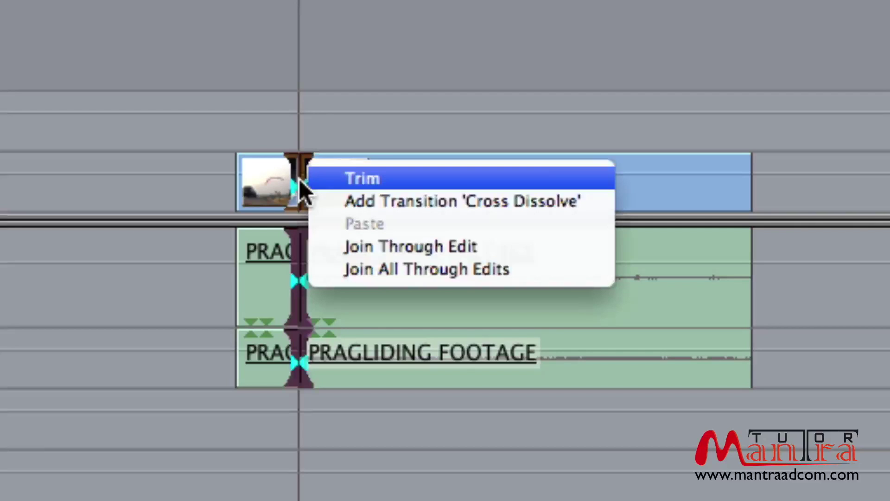
pyautogui.click(494, 247)
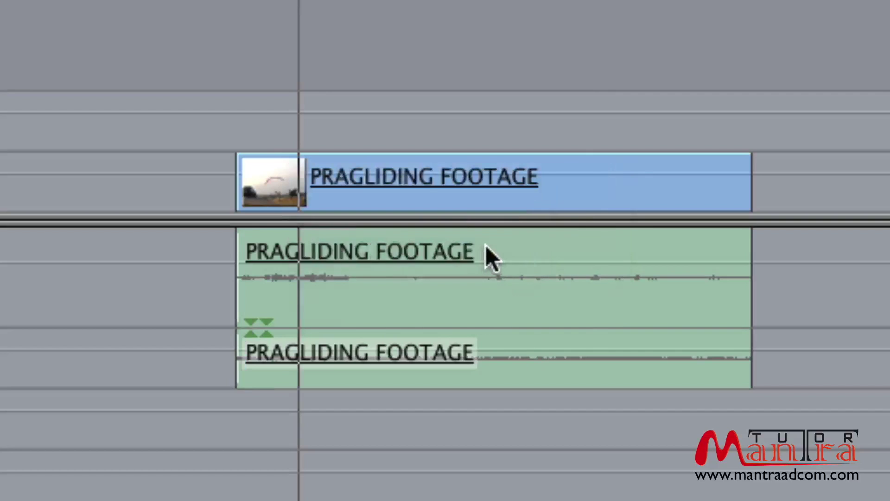
# - Split the rejoined PRAGLIDING FOOTAGE clip at the playhead once more
pyautogui.click(295, 158)
pyautogui.hotkey('ctrl', 'v')
pyautogui.click(332, 79)
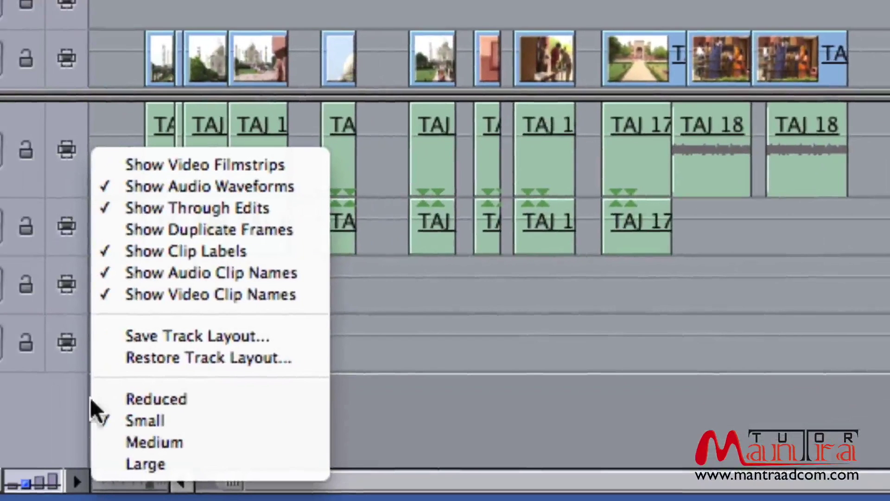
# - Turn on Show Duplicate Frames for the timeline clips, and check the option in the display settings
pyautogui.click(272, 223)
pyautogui.click(78, 481)
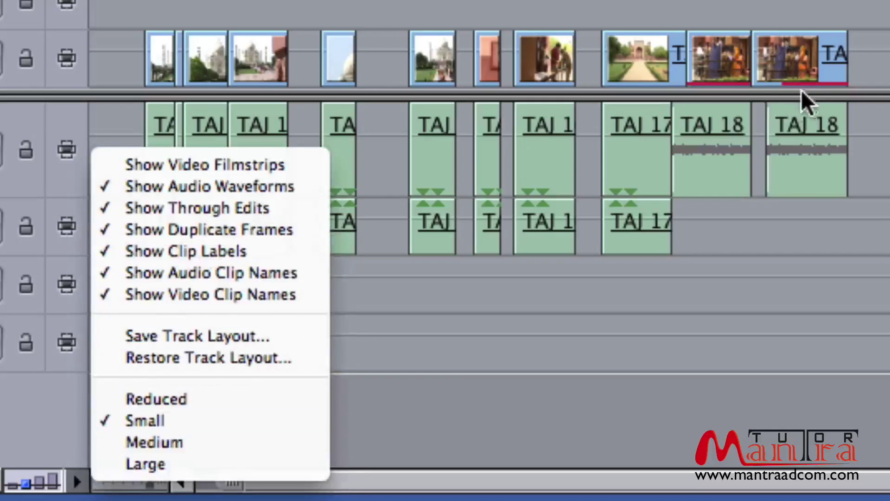
pyautogui.click(755, 84)
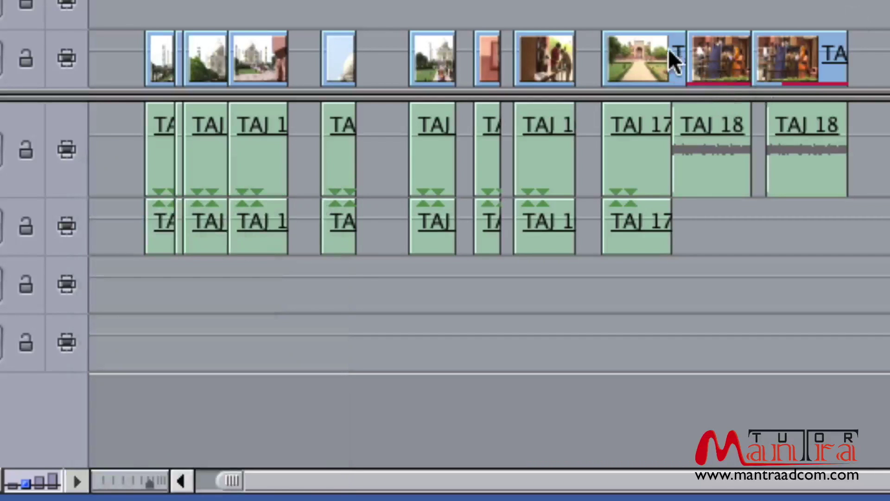
# - Place a copy of the TAJ 17 clip with its audio directly after the last TAJ 18 clip, and deselect it
pyautogui.moveTo(629, 76); pyautogui.dragTo(604, 166)
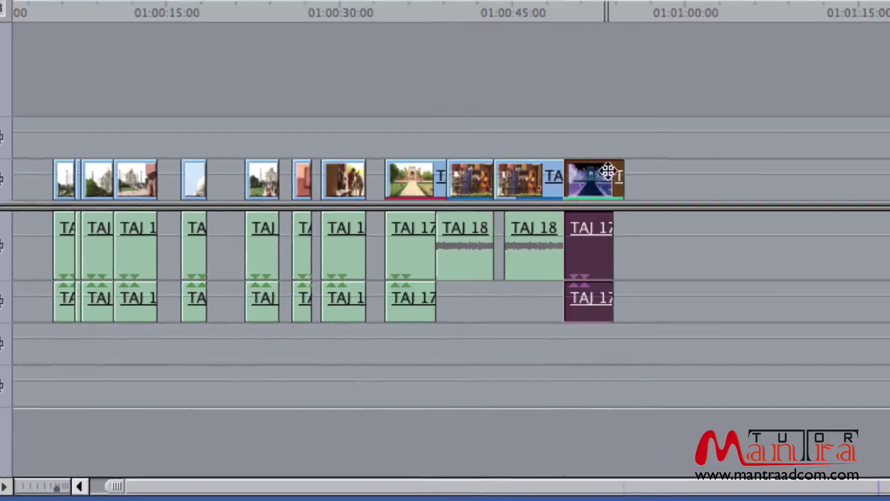
pyautogui.click(763, 110)
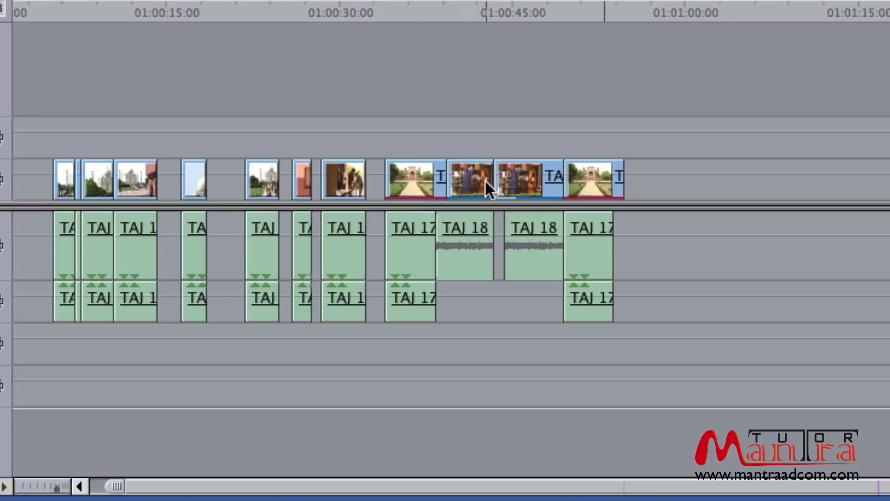
# - Select both TAJ 18 clips to compare their duplicates, and place a video copy of the short red-building clip on V1 just before 01:01:00:00
pyautogui.moveTo(527, 148); pyautogui.dragTo(485, 190)
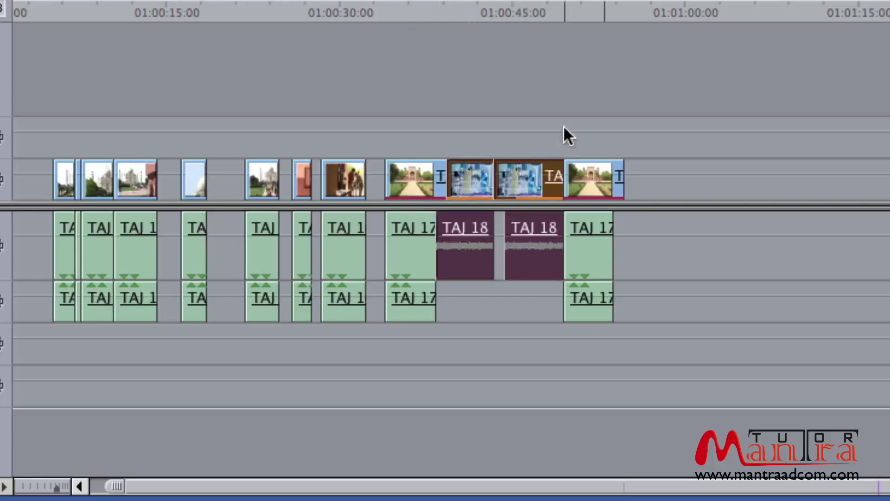
pyautogui.click(596, 168)
pyautogui.click(432, 183)
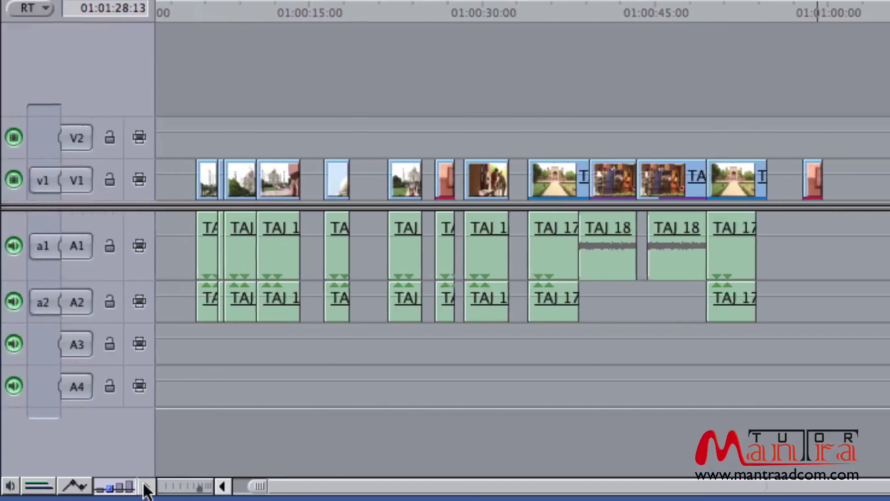
# - Turn off Show Audio Clip Names and Show Video Clip Names for the timeline clips
pyautogui.click(85, 485)
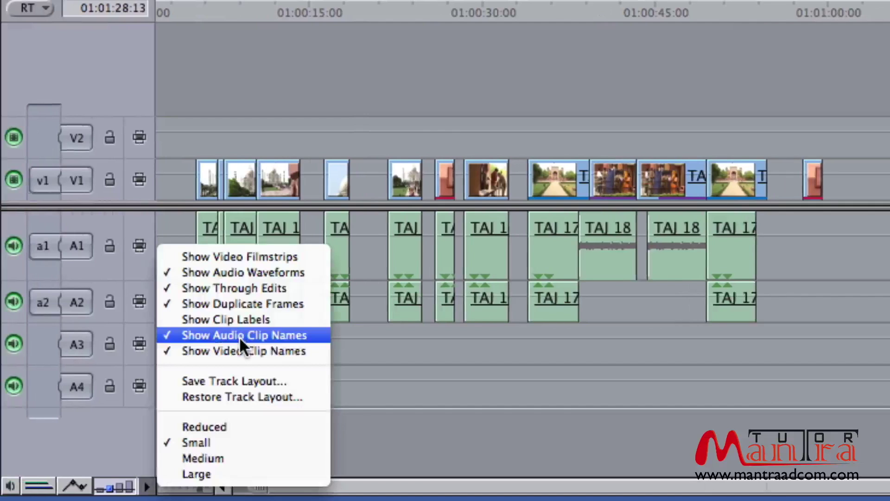
pyautogui.click(240, 336)
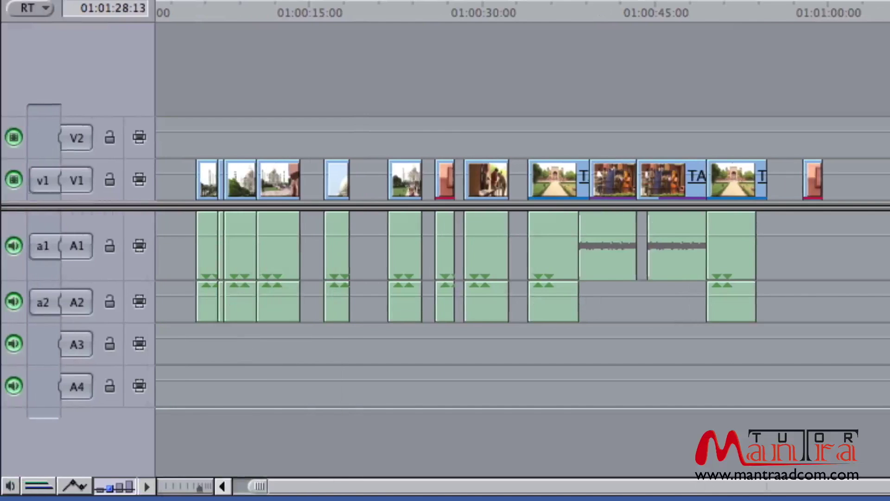
pyautogui.click(138, 486)
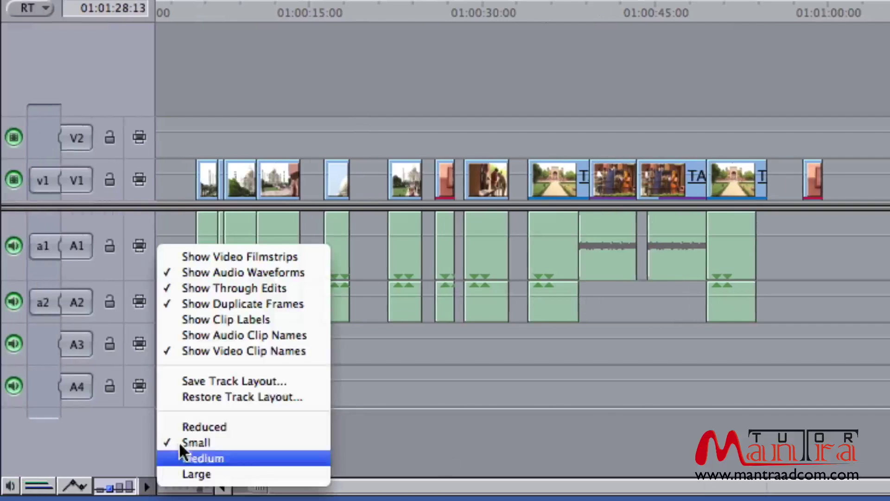
pyautogui.click(300, 352)
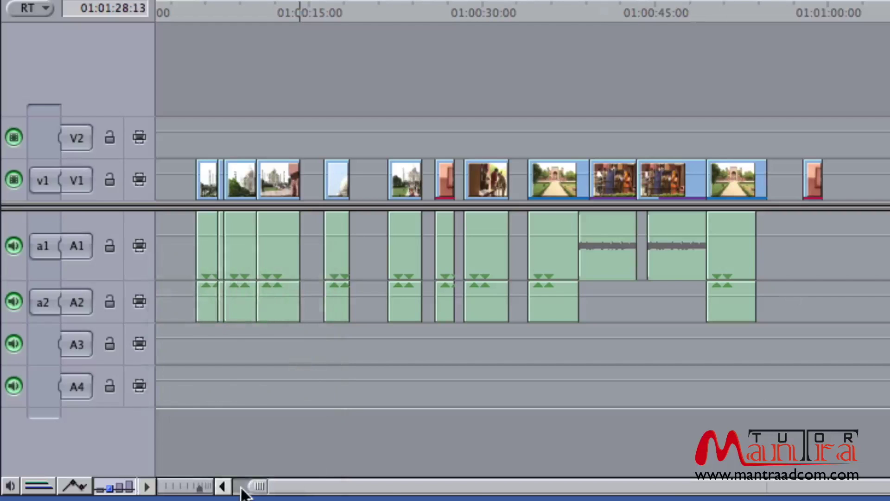
# - Open the timeline's track layout and clip display options
pyautogui.click(141, 486)
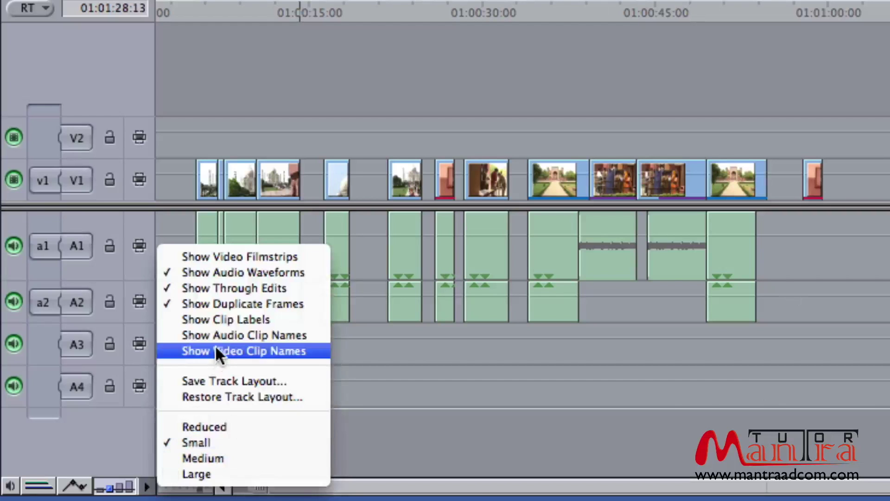